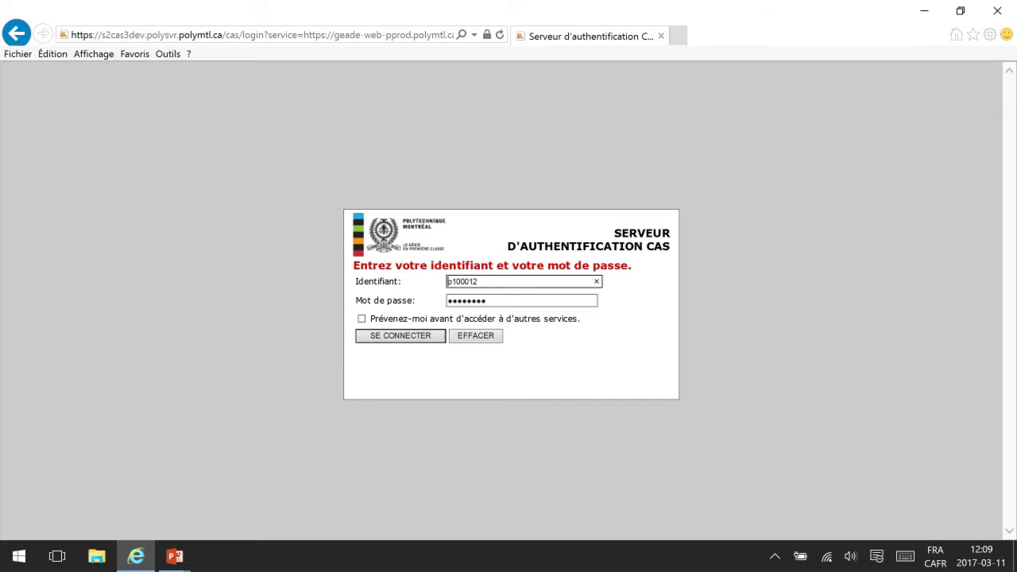
# Step: Sign in to the CAS server with the prefilled staff identifier and the password
pyautogui.hotkey('shift', 'Tab')
pyautogui.press('Tab')
pyautogui.click(401, 337)
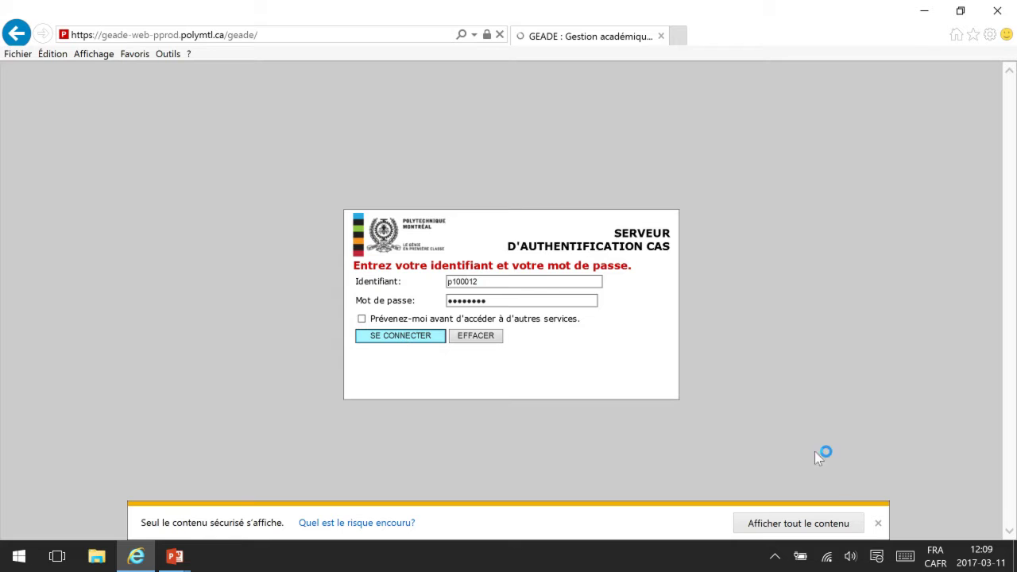
# Step: Dismiss the 'Seul le contenu sécurisé s'affiche' notification bar above GEADE's Menu principal
pyautogui.click(878, 524)
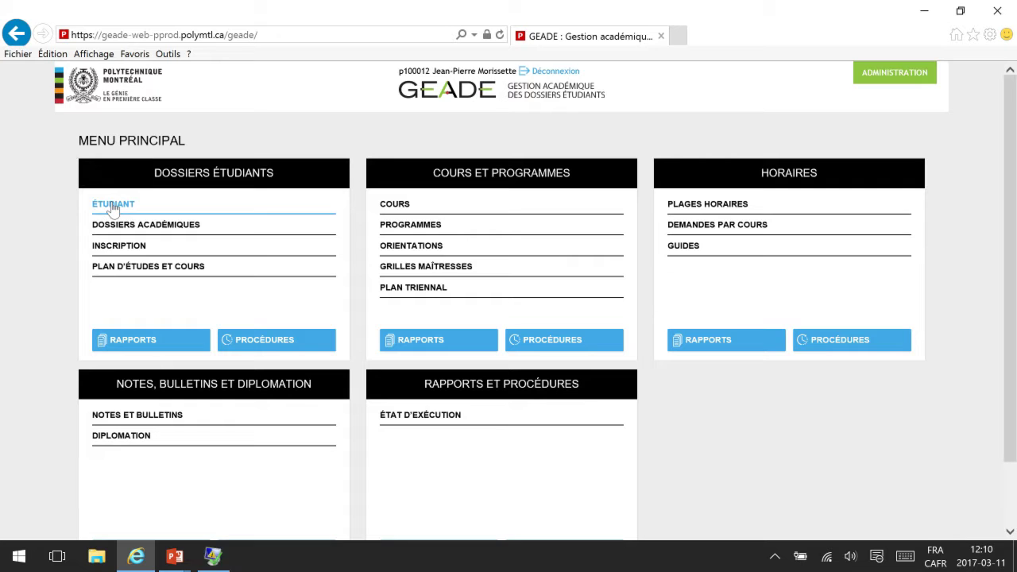
# Step: Open the ÉTUDIANT search and run it with empty criteria to list all students
pyautogui.click(113, 205)
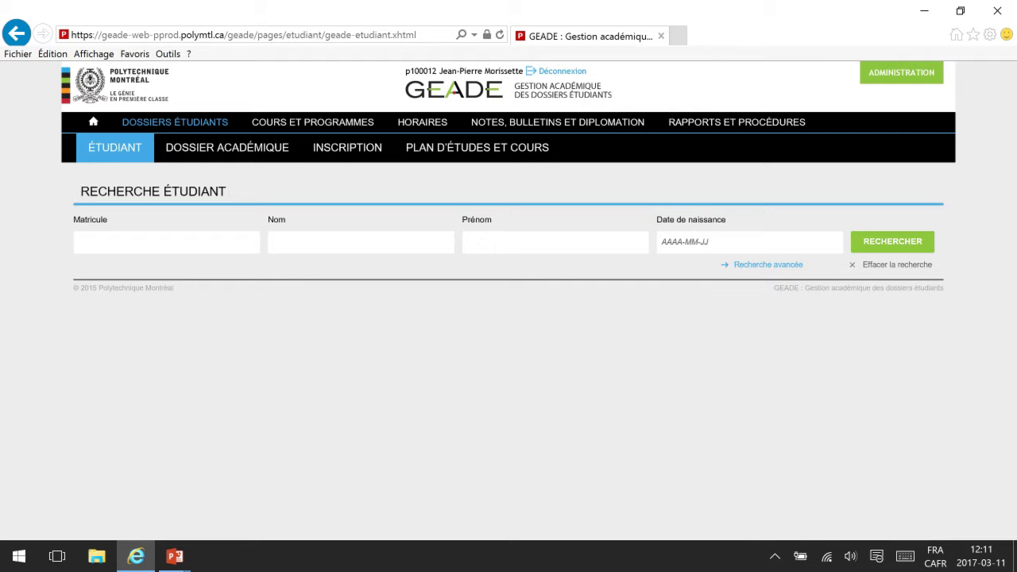
pyautogui.click(80, 243)
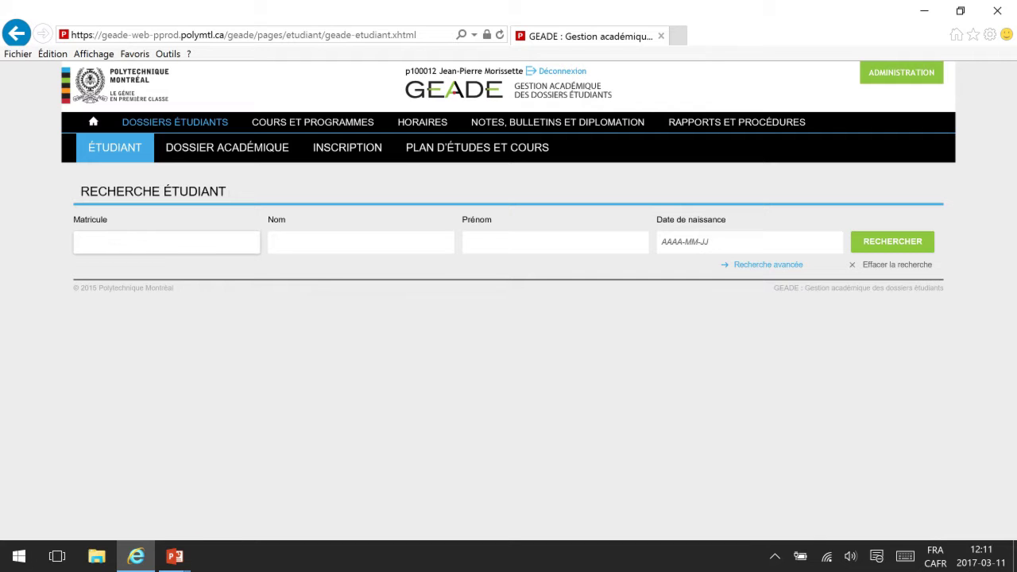
pyautogui.click(898, 241)
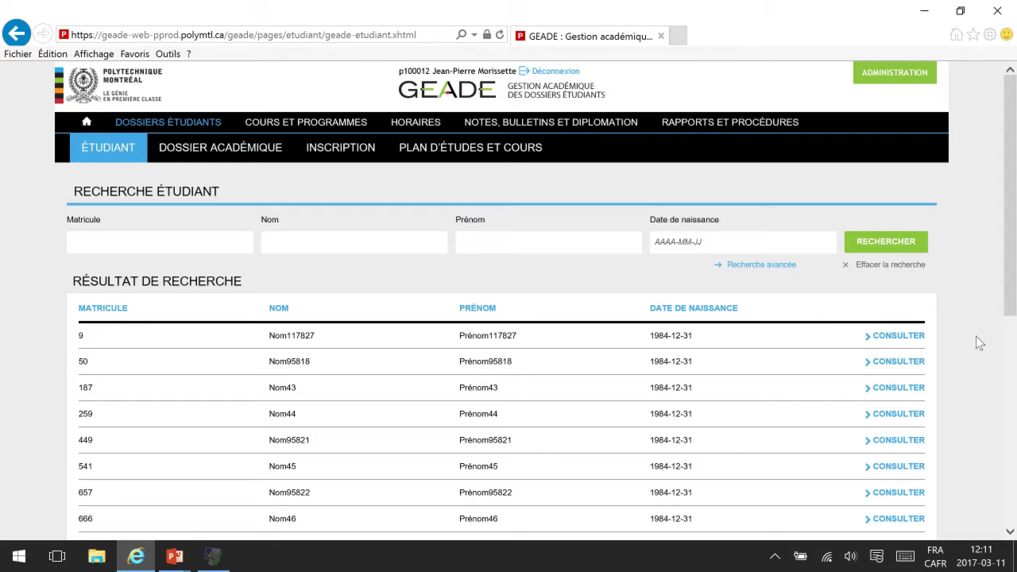
pyautogui.scroll(-4, 977, 337)
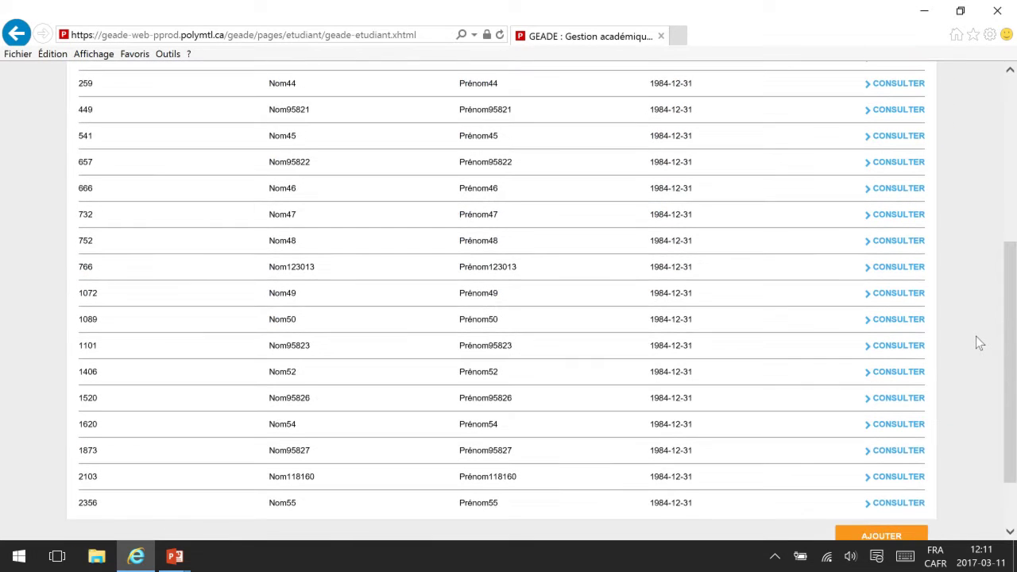
pyautogui.scroll(-1, 976, 336)
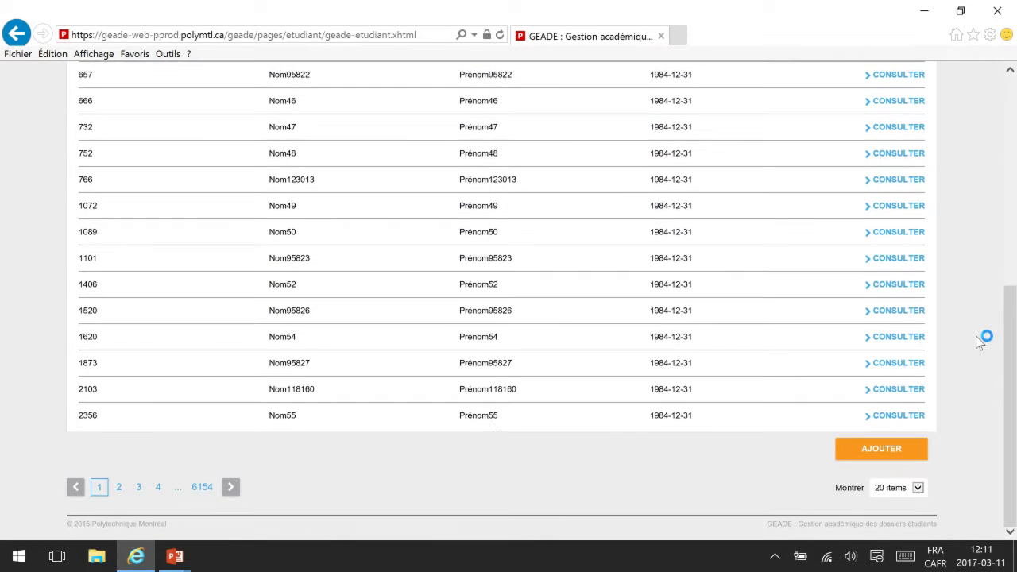
# Step: Jump to the last of the 6154 result pages and look over it
pyautogui.click(202, 487)
pyautogui.scroll(5, 991, 216)
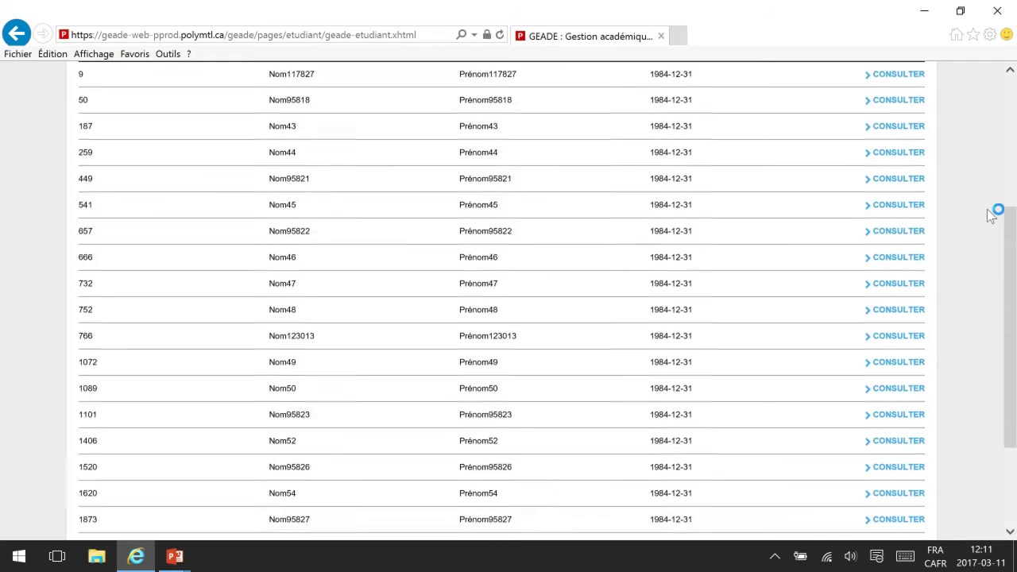
pyautogui.scroll(-2, 991, 216)
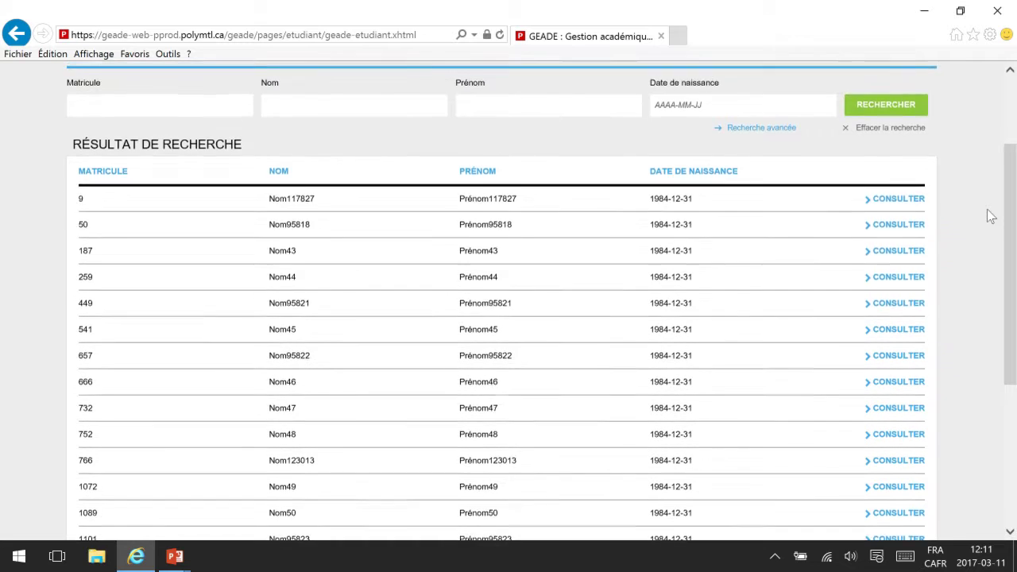
pyautogui.scroll(2, 991, 216)
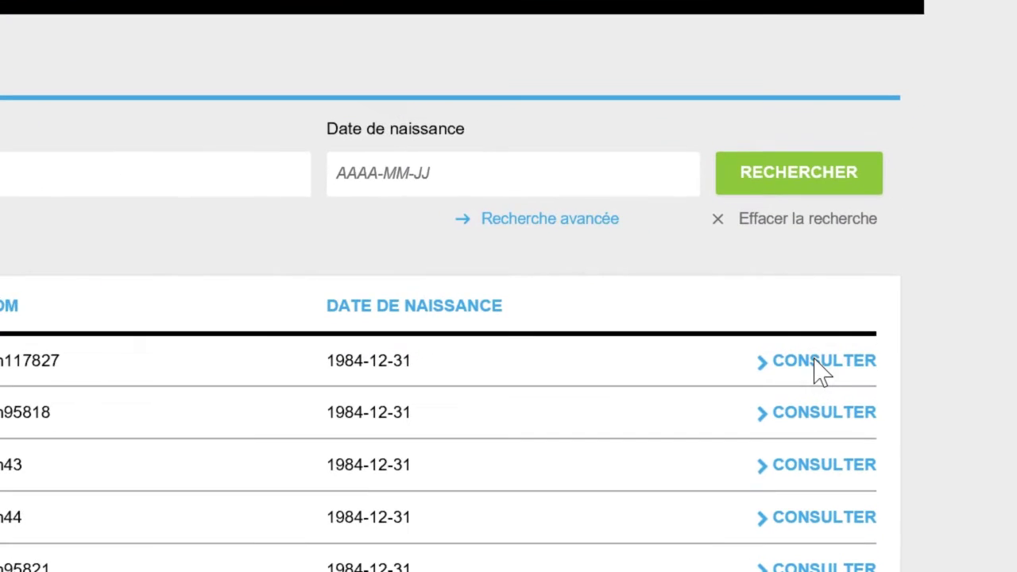
# Step: Open the first result's record (matricule 9) and view its INFOS DE BASE
pyautogui.click(870, 345)
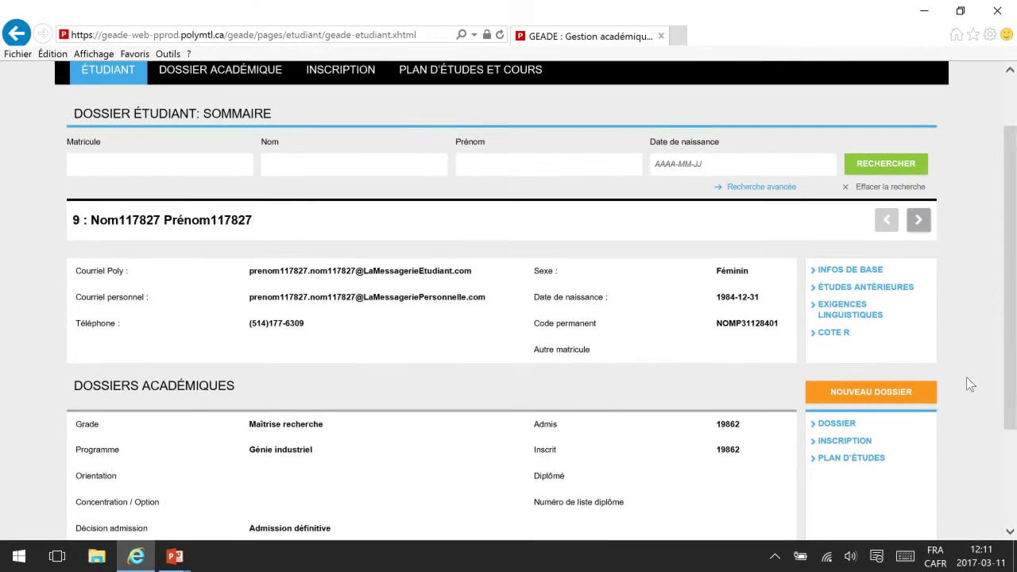
pyautogui.scroll(2, 967, 377)
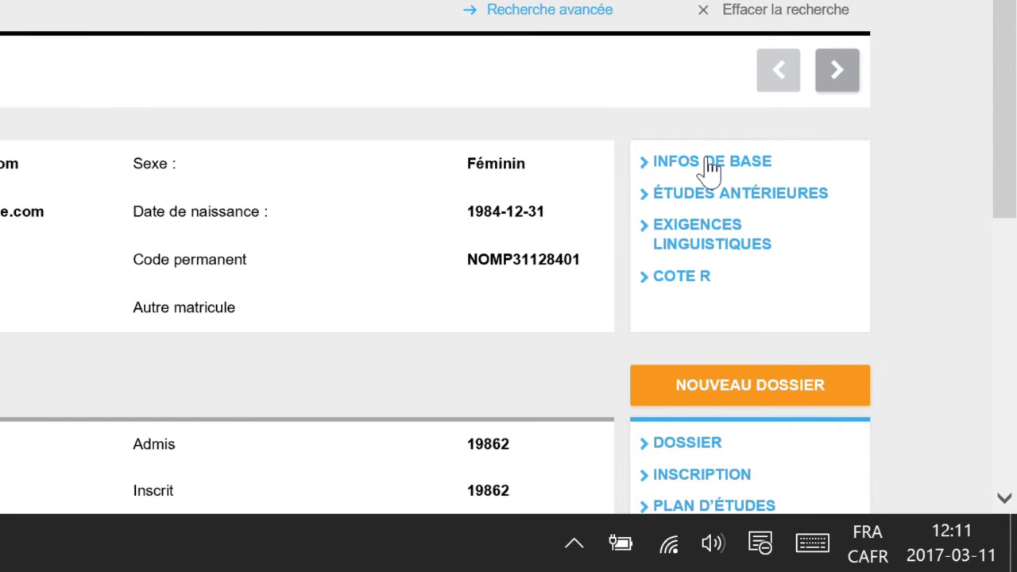
pyautogui.click(710, 165)
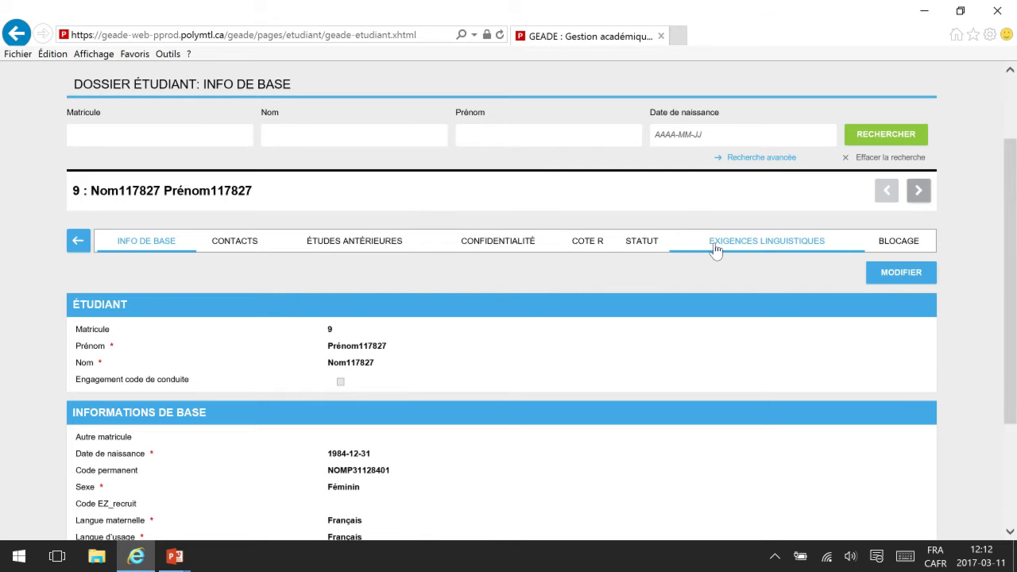
pyautogui.scroll(-2, 979, 360)
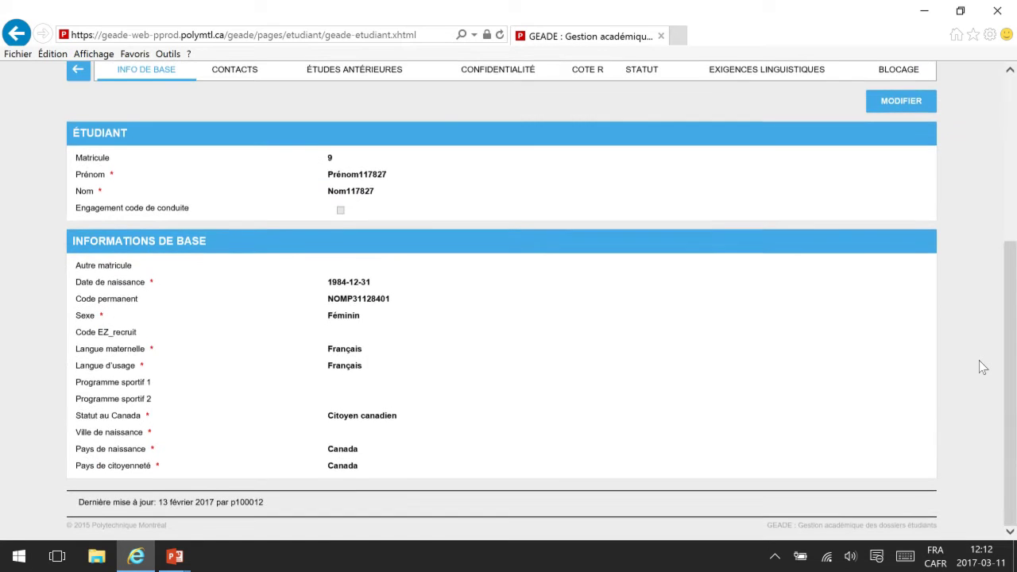
pyautogui.scroll(4, 511, 425)
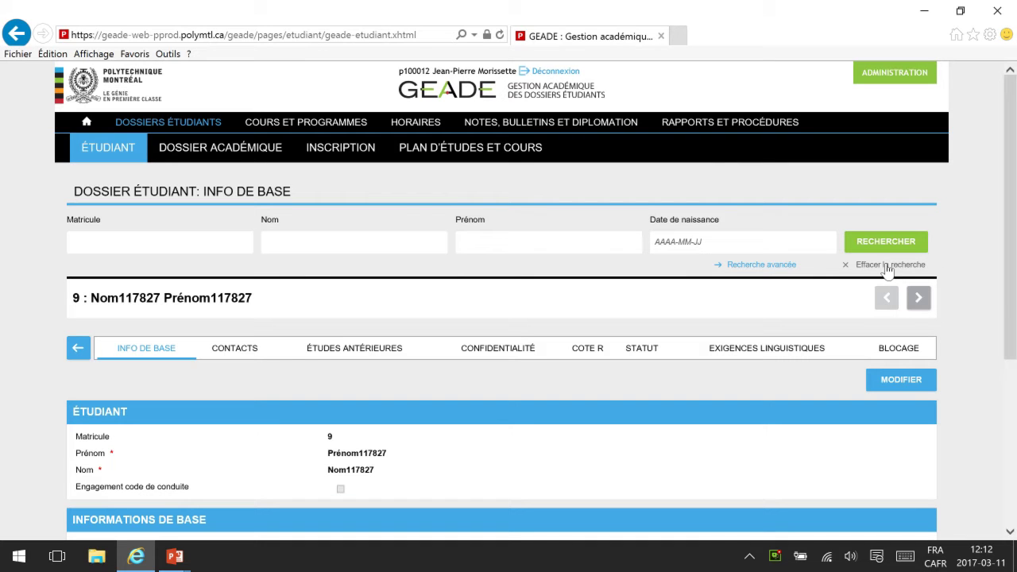
# Step: Back on the student search, look up matricule 5793 and review matches 5793 to 57939
pyautogui.click(113, 137)
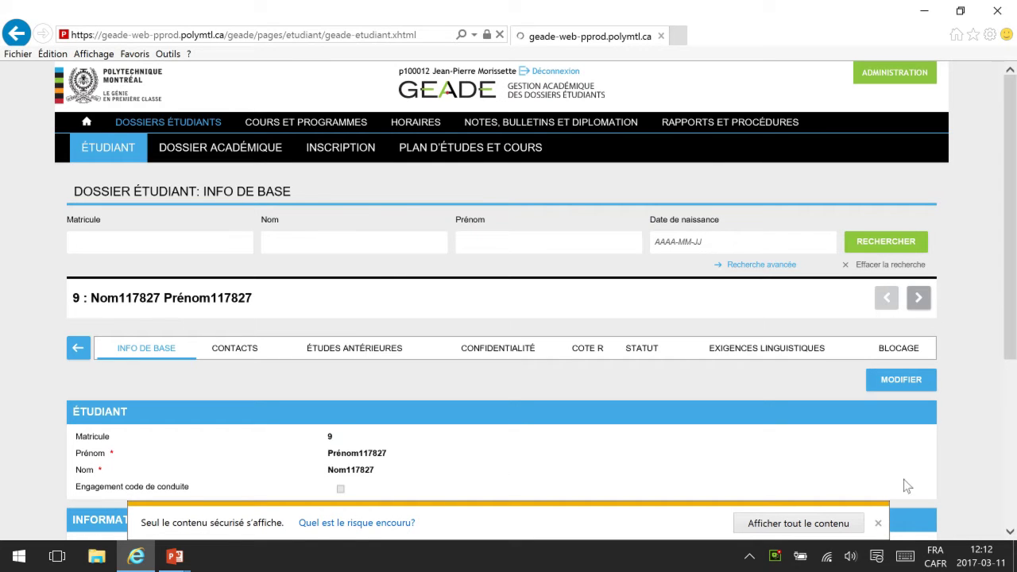
pyautogui.click(878, 524)
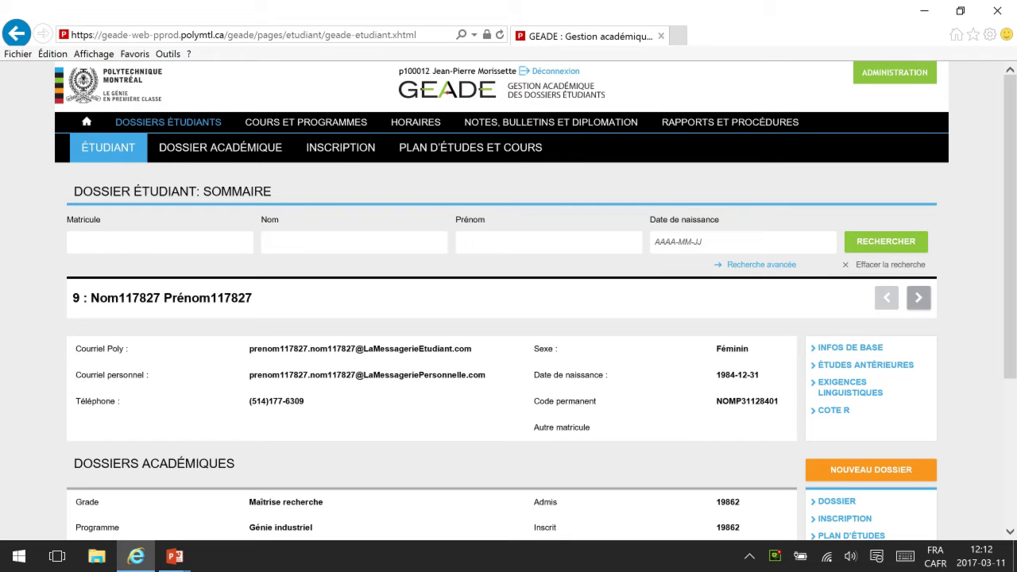
pyautogui.click(73, 242)
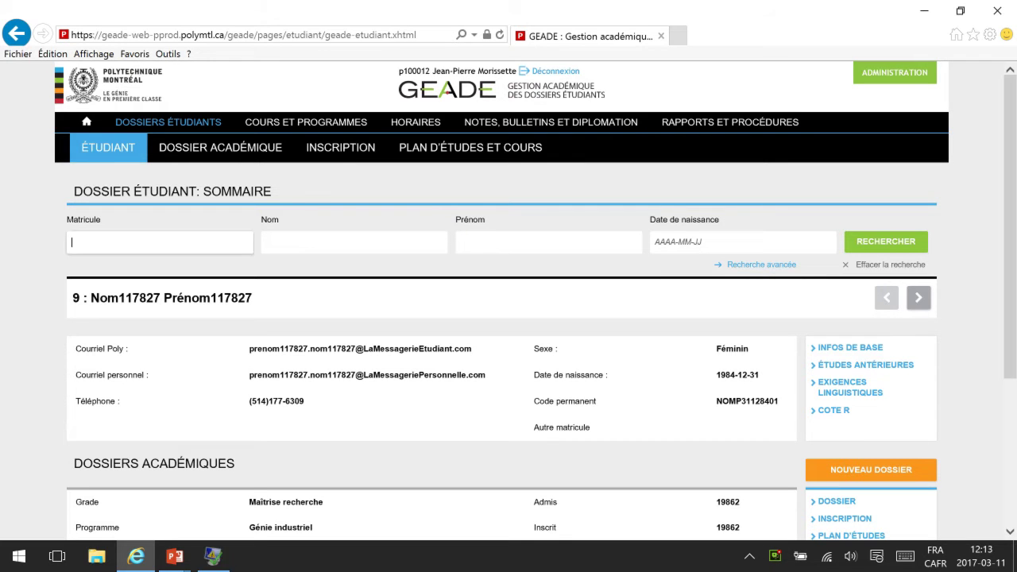
pyautogui.write('5793')
pyautogui.click(882, 245)
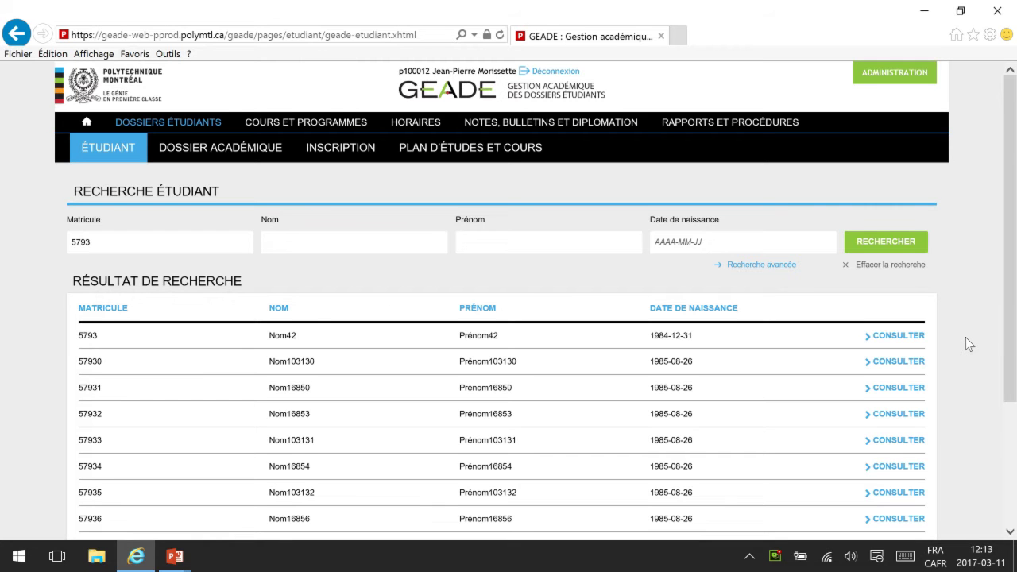
pyautogui.scroll(-3, 965, 337)
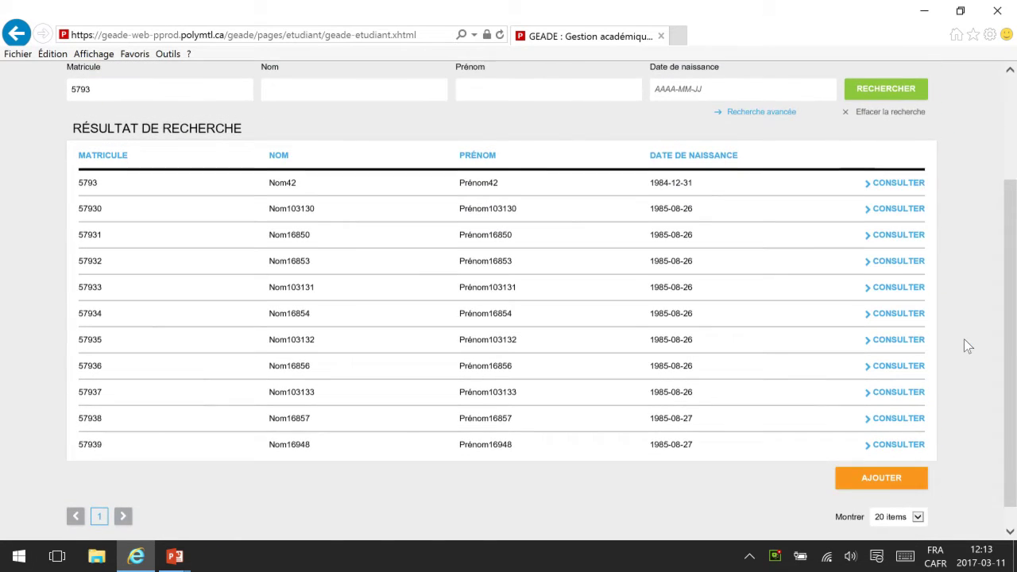
pyautogui.scroll(1, 964, 339)
pyautogui.scroll(3, 964, 338)
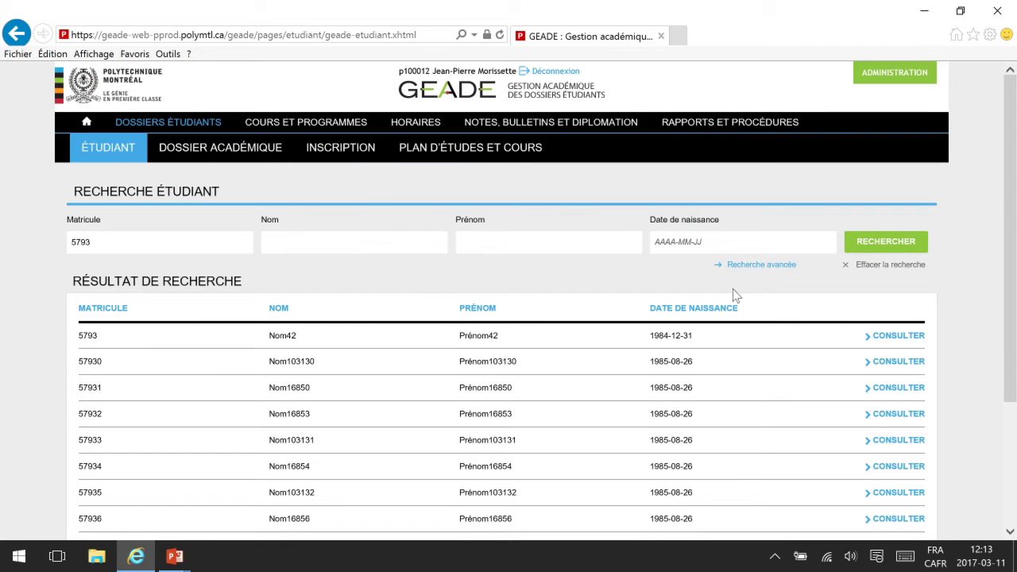
# Step: Clear the previous search and search students by last name 432
pyautogui.click(894, 268)
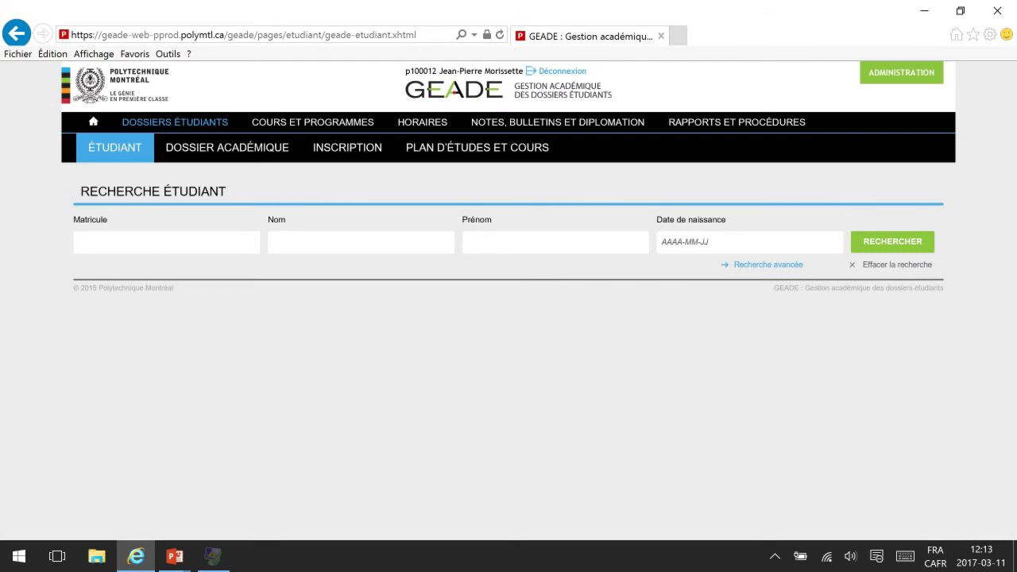
pyautogui.click(273, 240)
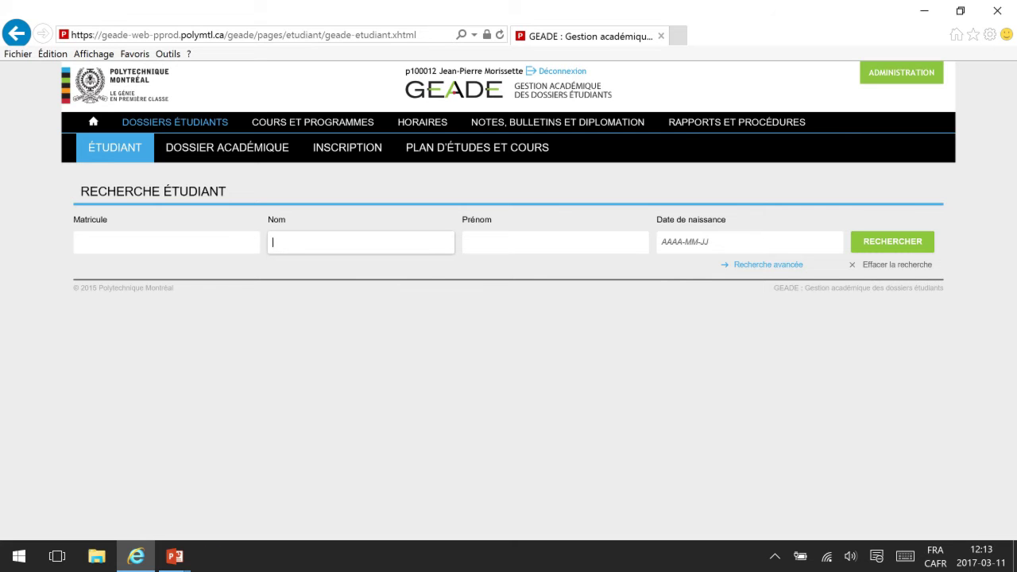
pyautogui.write('32')
pyautogui.click(892, 242)
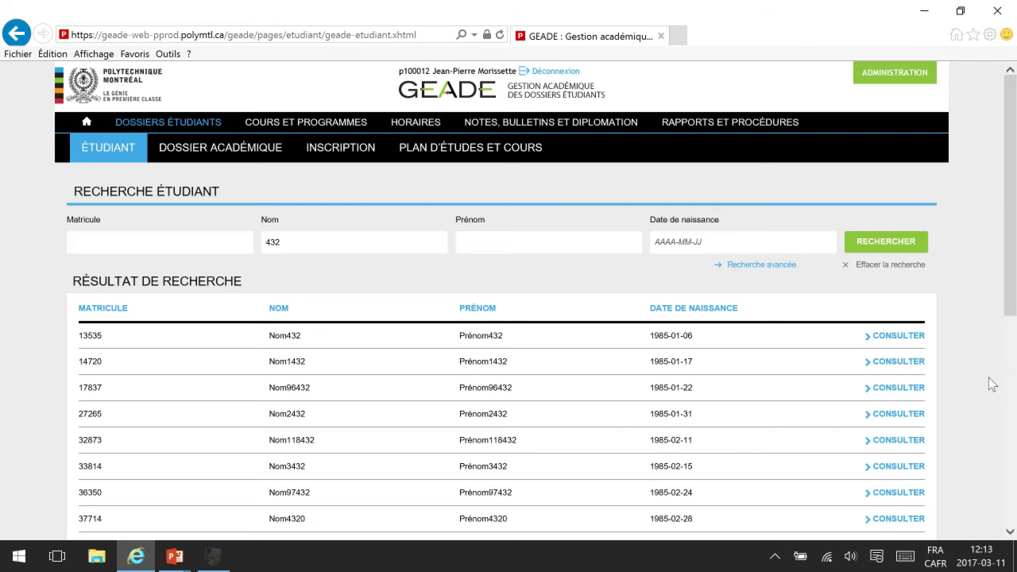
pyautogui.scroll(-4, 992, 385)
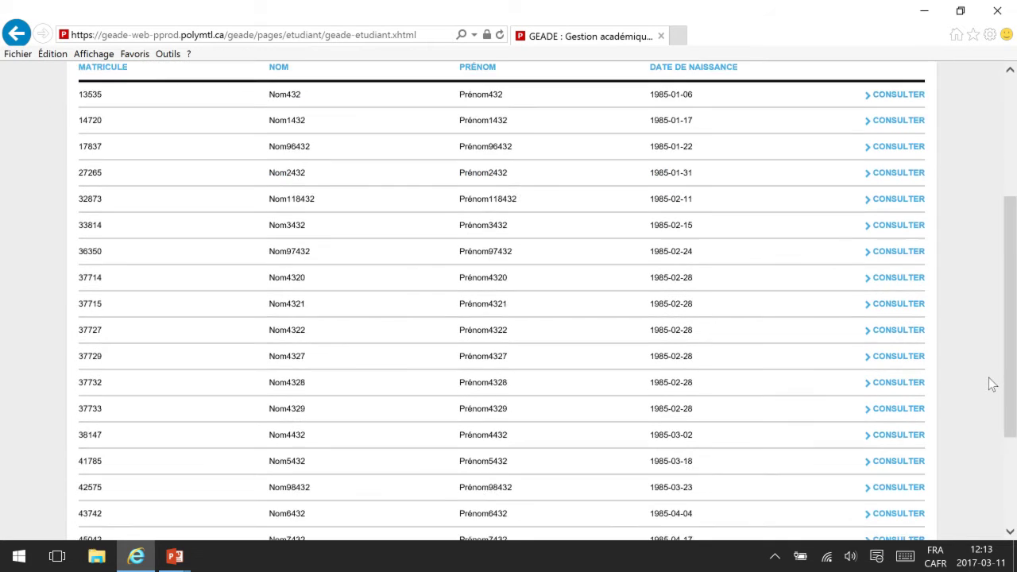
pyautogui.scroll(4, 992, 442)
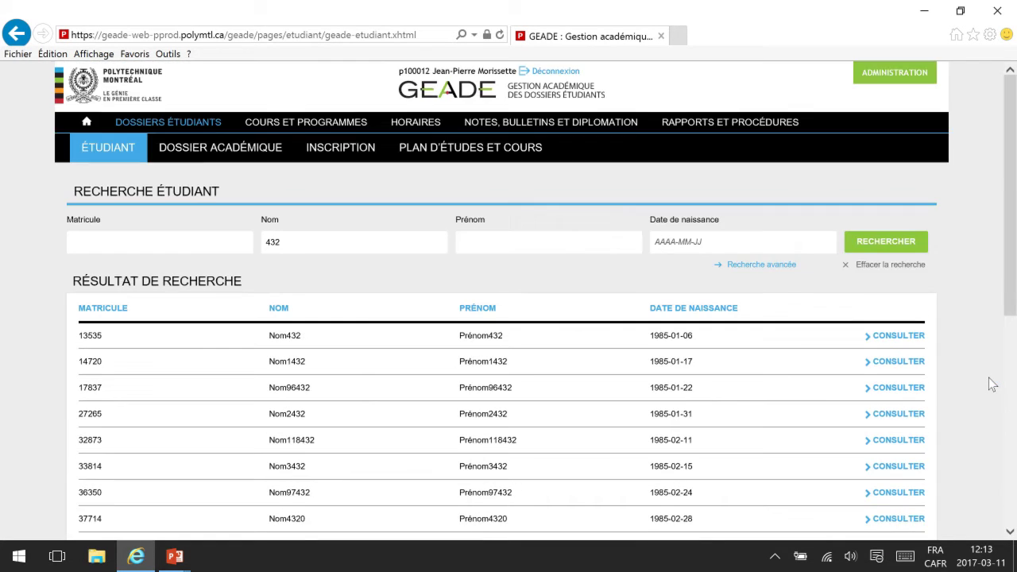
# Step: Add first name 96 and rerun, leaving matricules 17837 and 1162179
pyautogui.click(460, 242)
pyautogui.write('96')
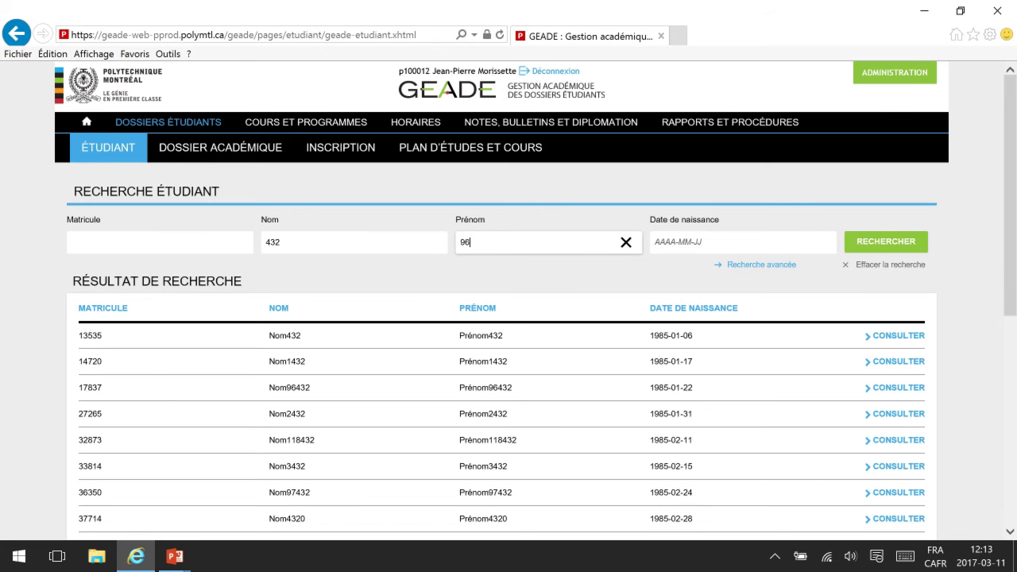
pyautogui.click(882, 245)
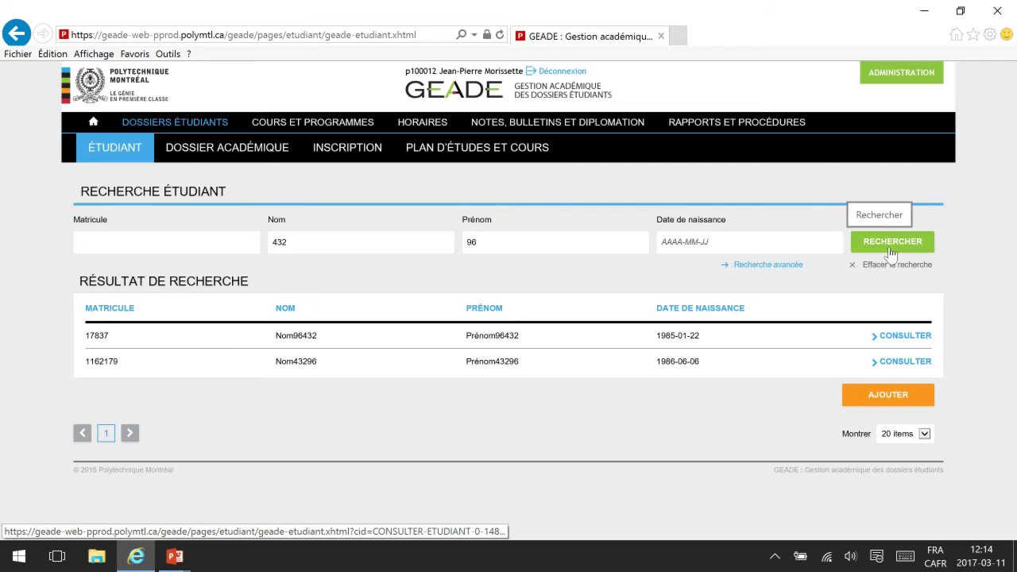
pyautogui.click(883, 267)
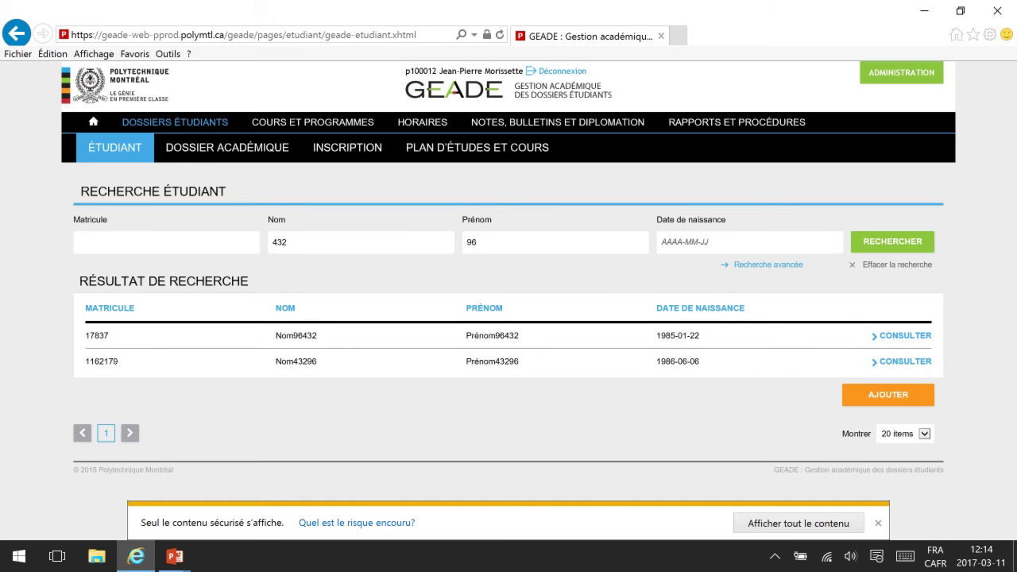
pyautogui.click(891, 265)
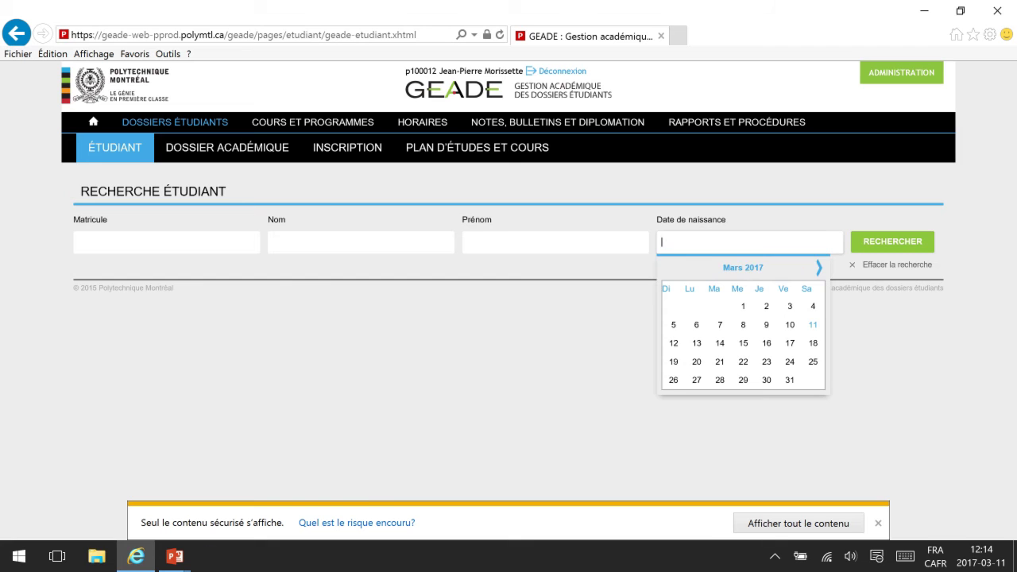
pyautogui.click(880, 240)
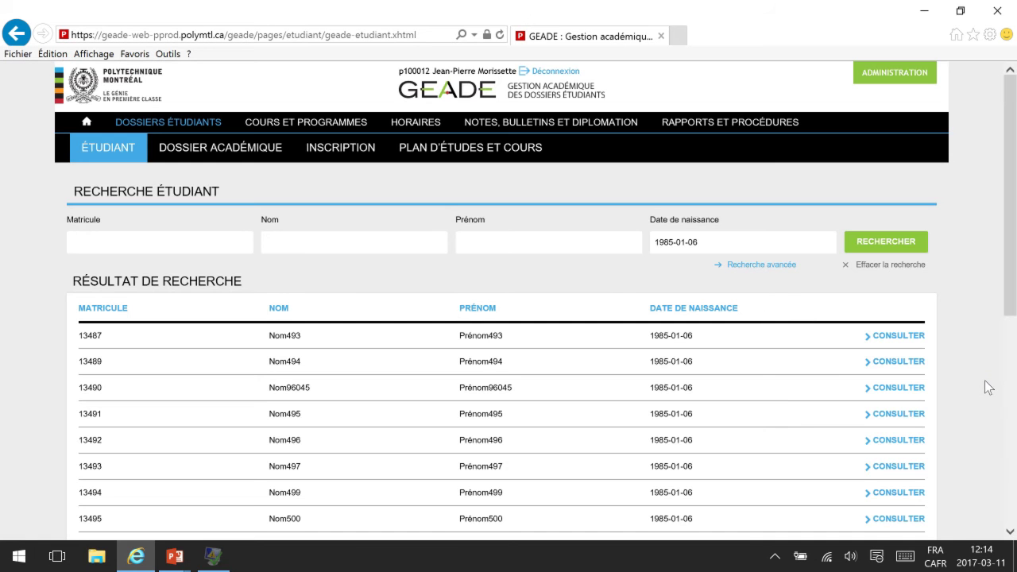
pyautogui.scroll(-4, 988, 387)
pyautogui.scroll(-3, 988, 387)
pyautogui.scroll(6, 988, 387)
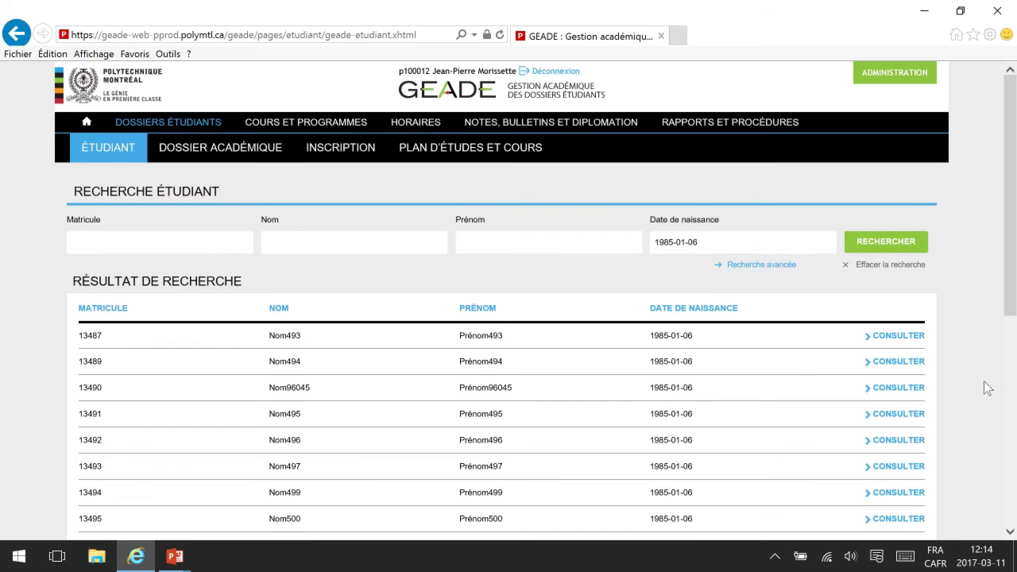